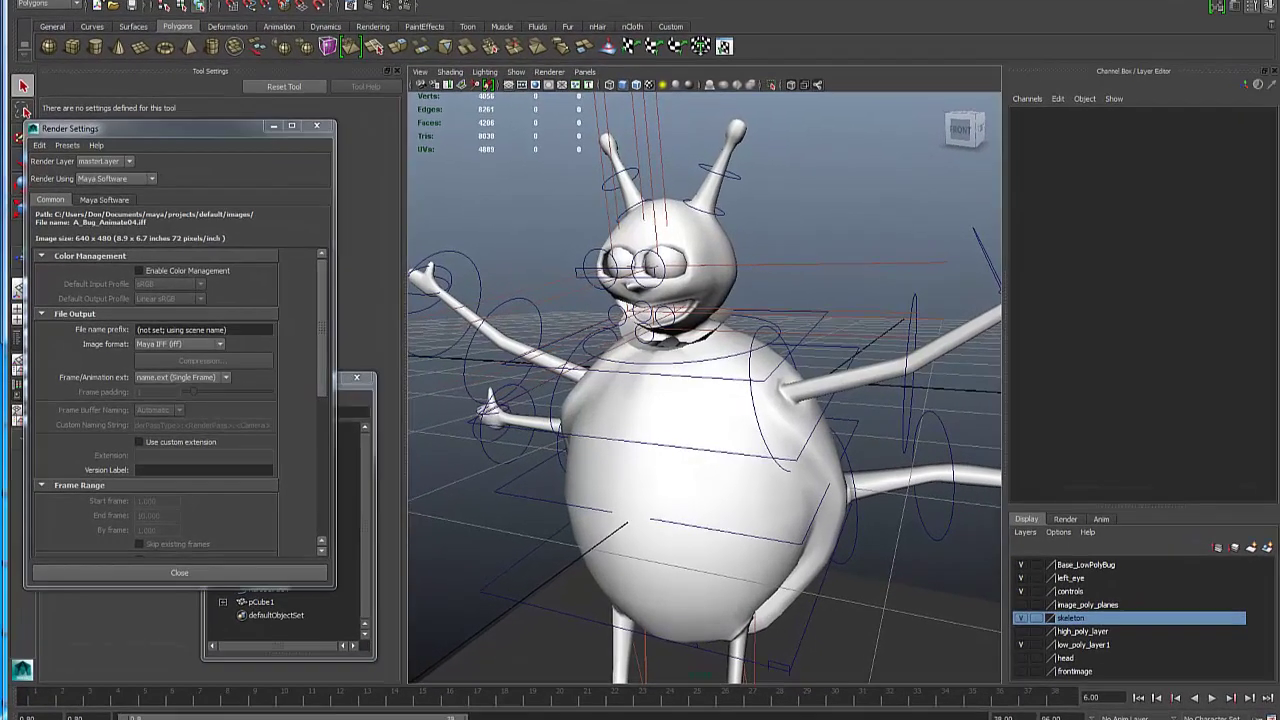
# Tear off Create > Polygon Primitives and park the floating panel right of the viewport
pyautogui.click(152, 28)
pyautogui.moveTo(114, 24)
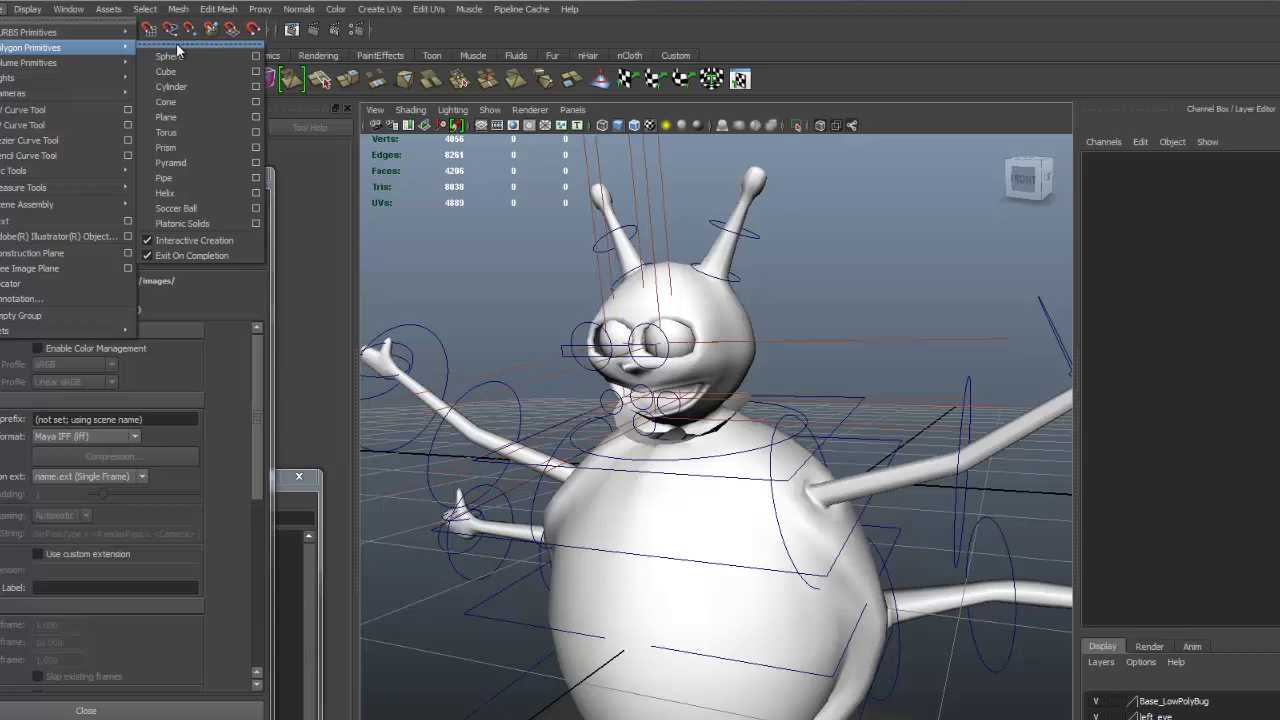
pyautogui.click(176, 44)
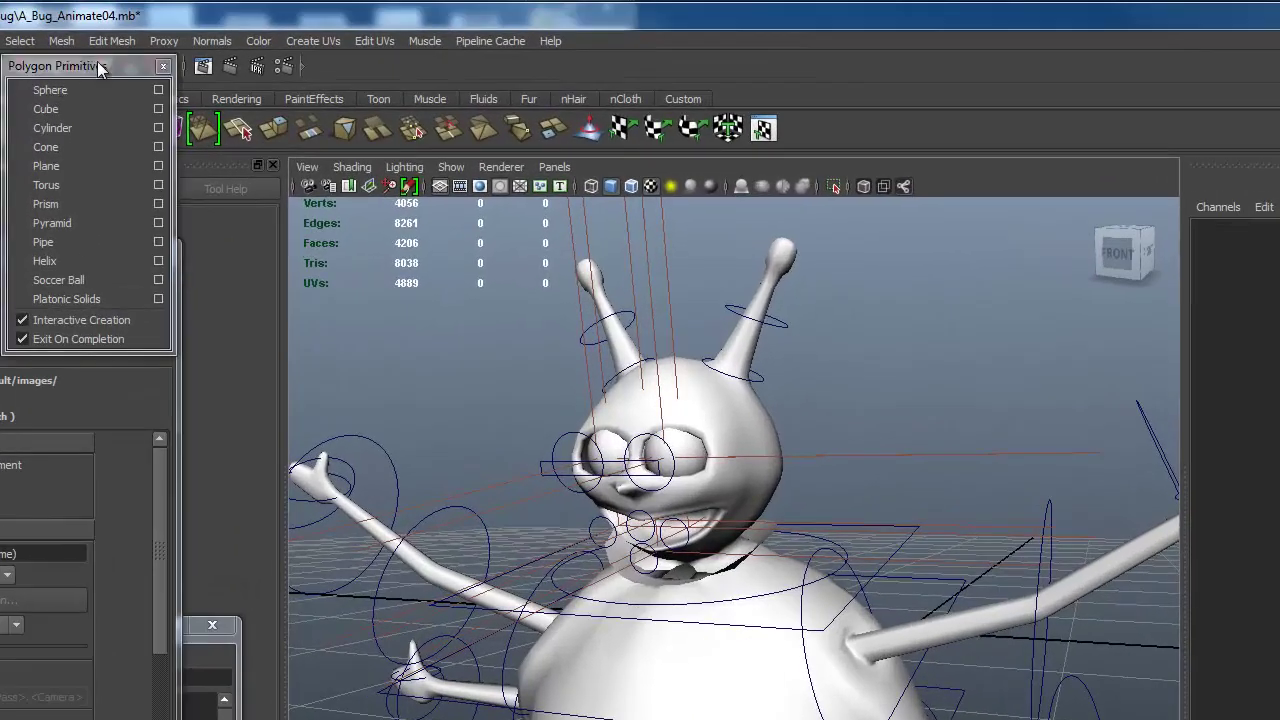
pyautogui.moveTo(108, 69); pyautogui.dragTo(1149, 317)
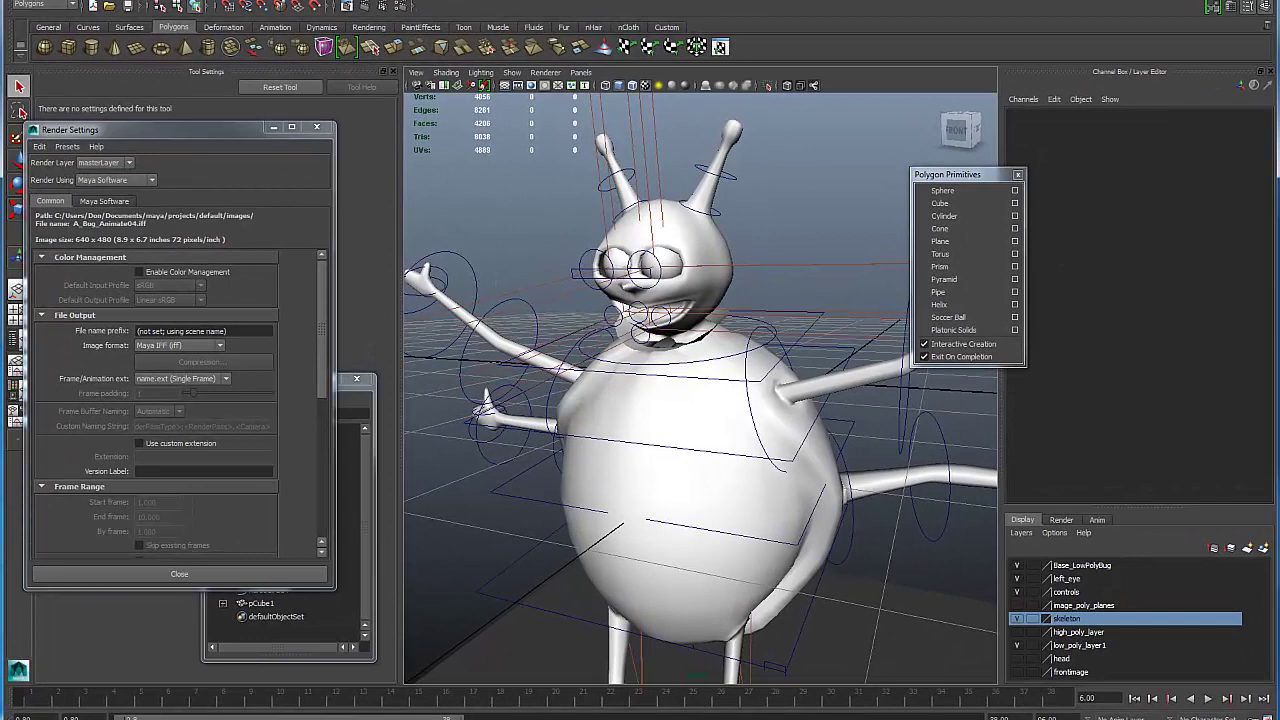
# Open the 'Maya Free Download | Free Student Version for Academics' result in Internet Explorer
pyautogui.hotkey('alt', 'Tab')
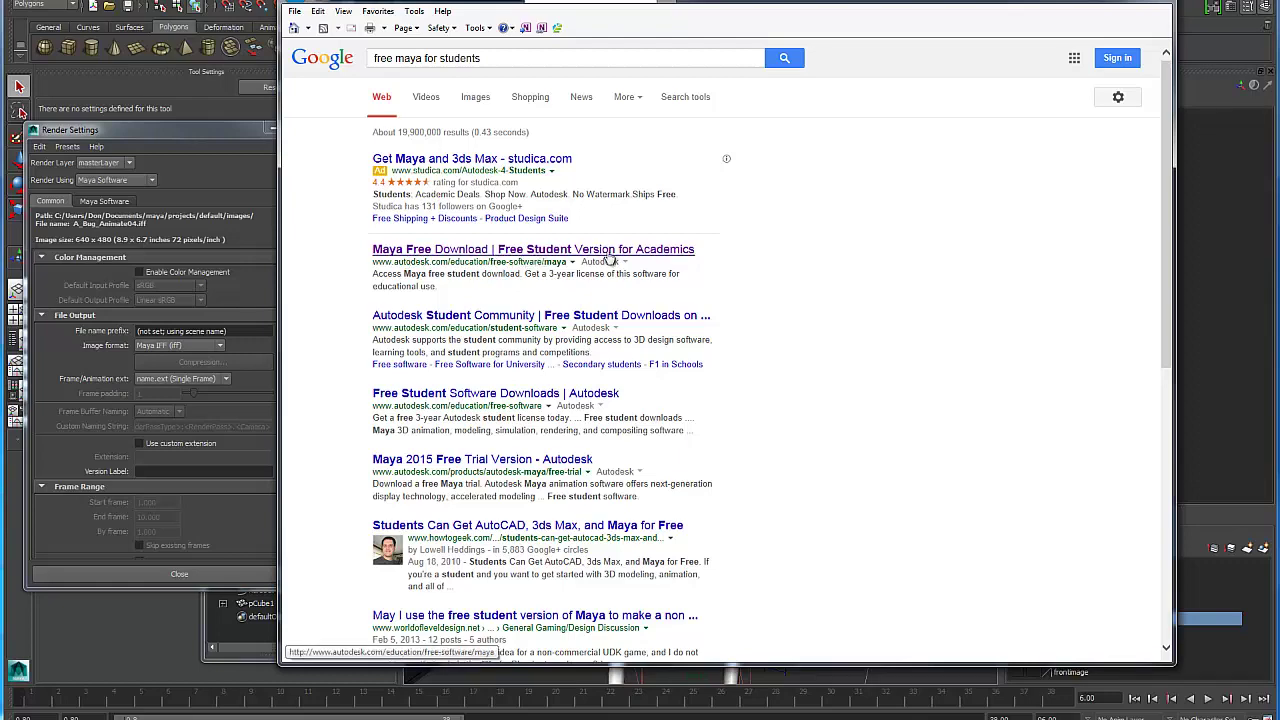
pyautogui.click(524, 255)
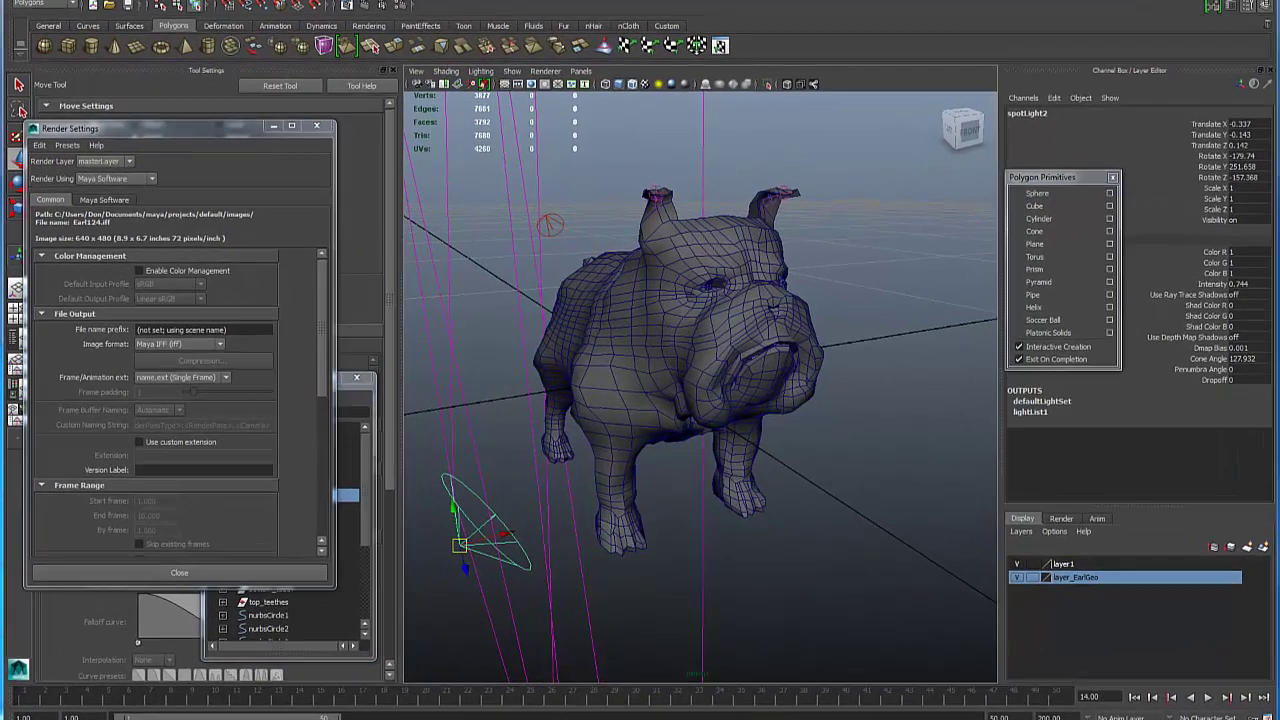
# Cycle the bulldog through wireframe, shaded, textured and lit display, then raise the spotlight beside it
pyautogui.press('4')
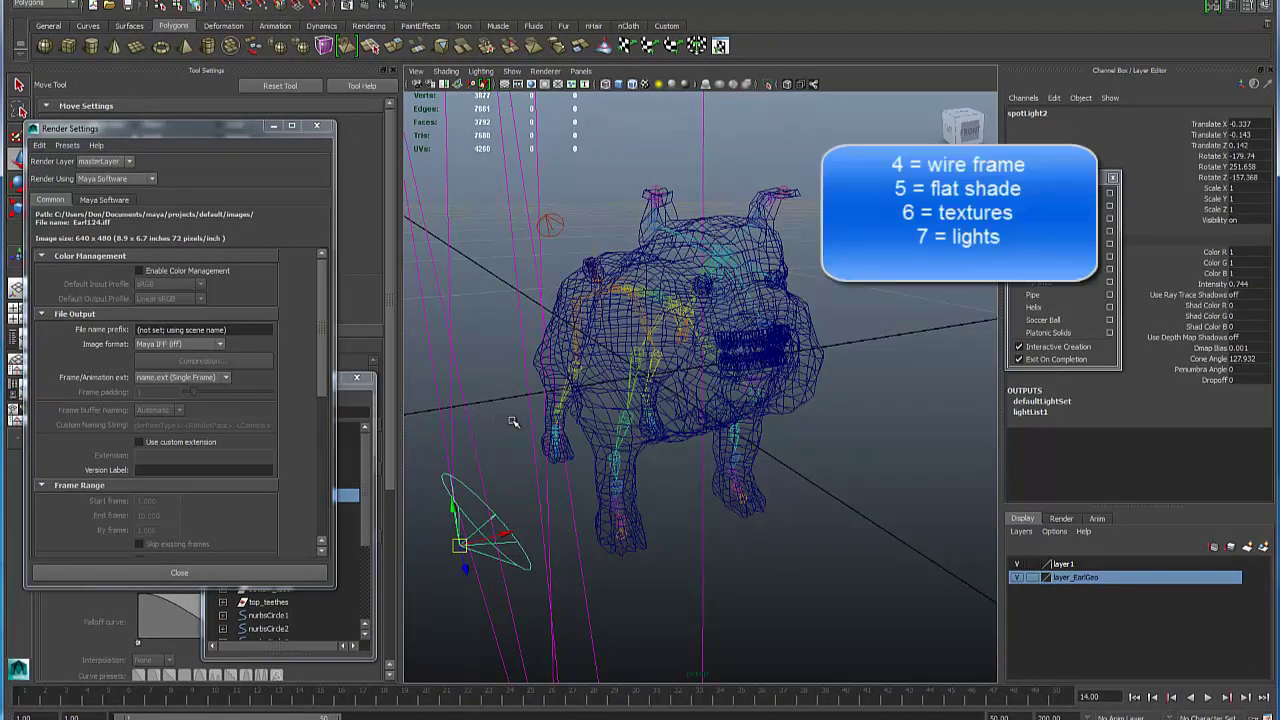
pyautogui.press('5')
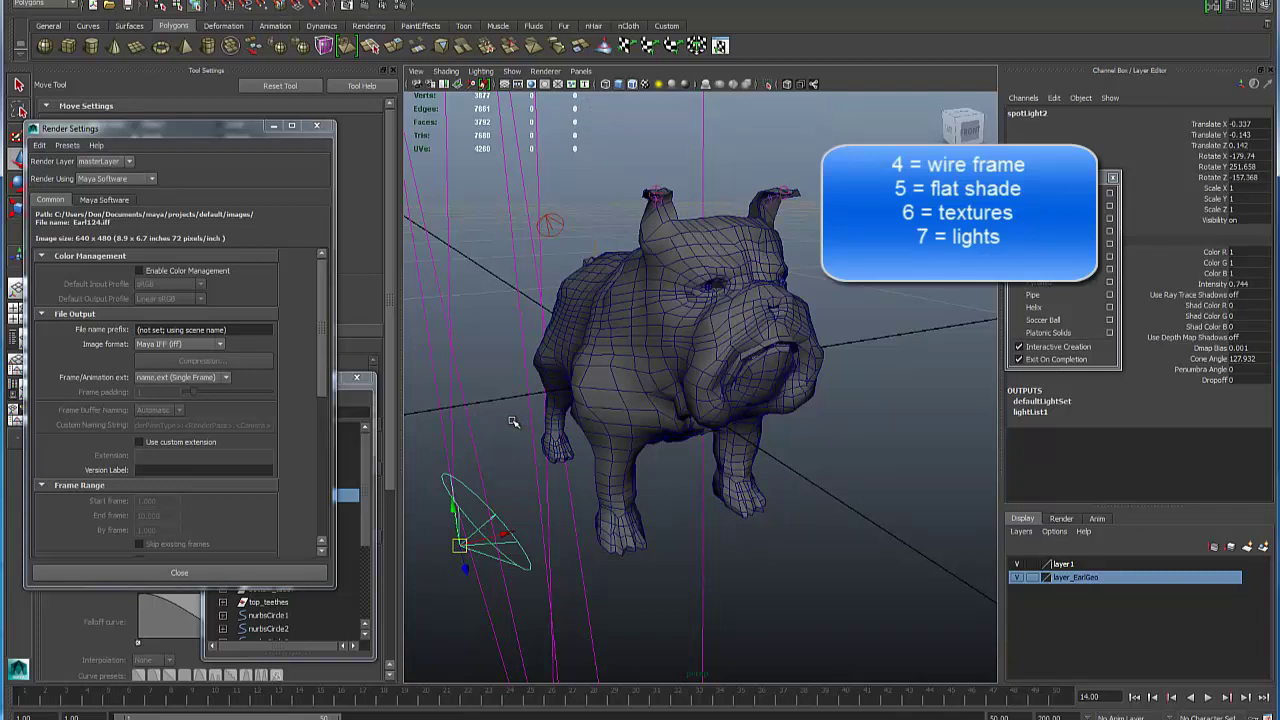
pyautogui.press('6')
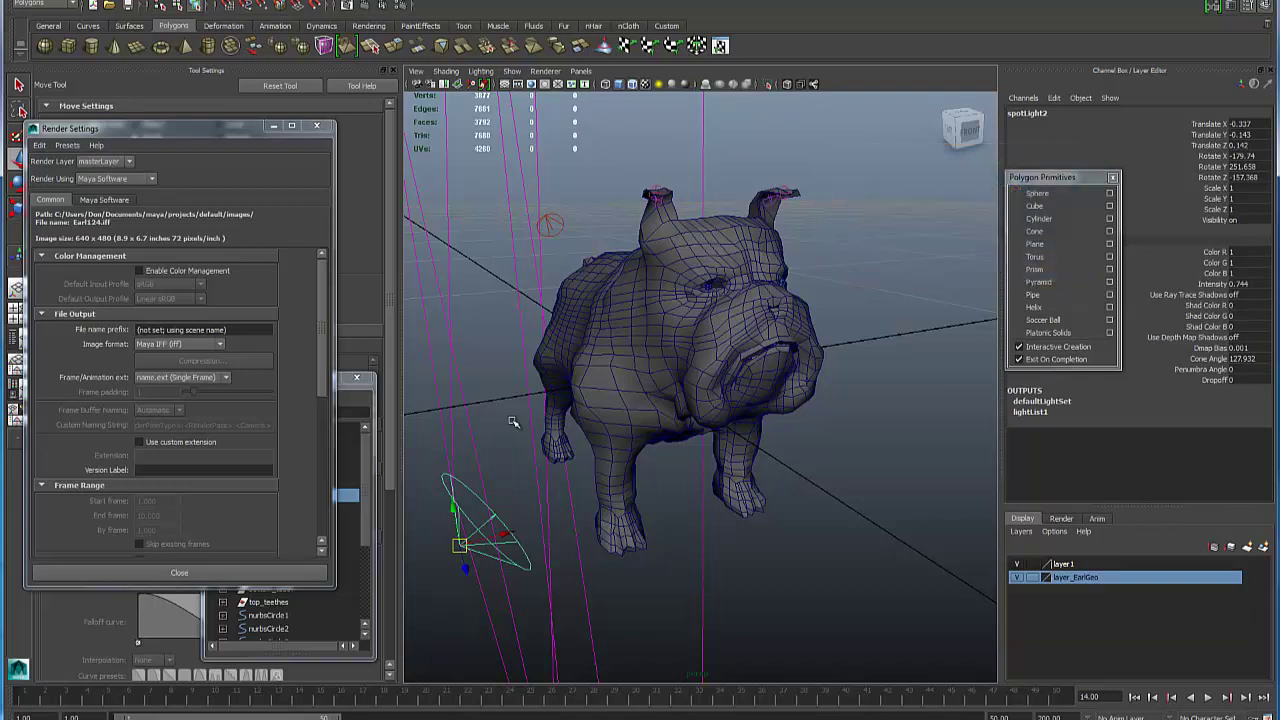
pyautogui.press('7')
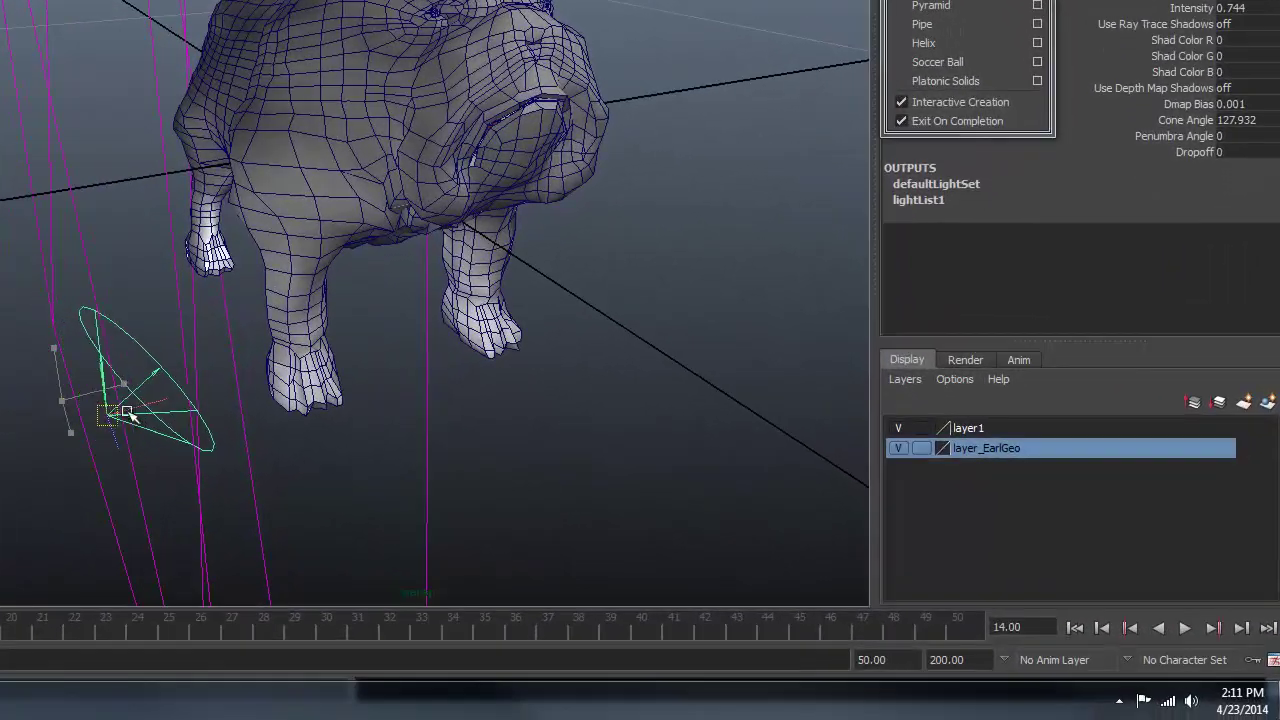
pyautogui.moveTo(127, 413); pyautogui.dragTo(66, 251)
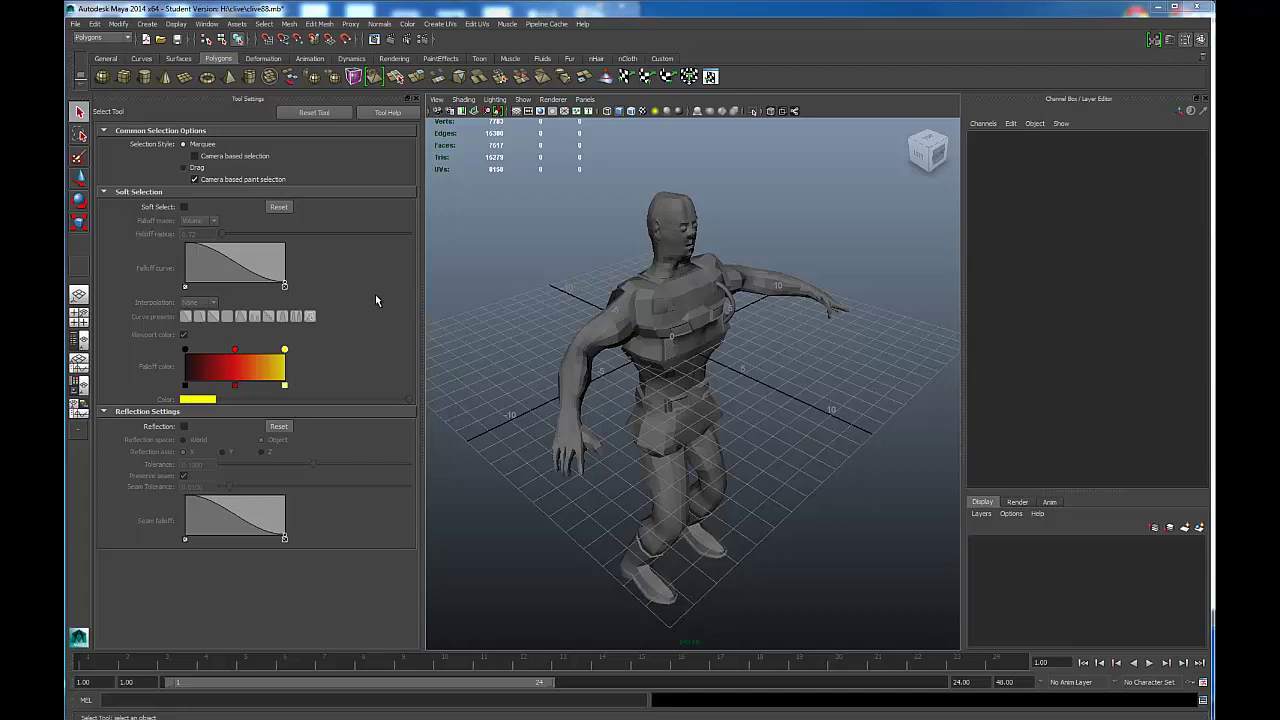
# Tumble around the soldier, pan sideways across the scene, and dolly the camera in closer
pyautogui.keyDown('alt'); pyautogui.moveTo(523, 333); pyautogui.dragTo(481, 326); pyautogui.keyUp('alt')
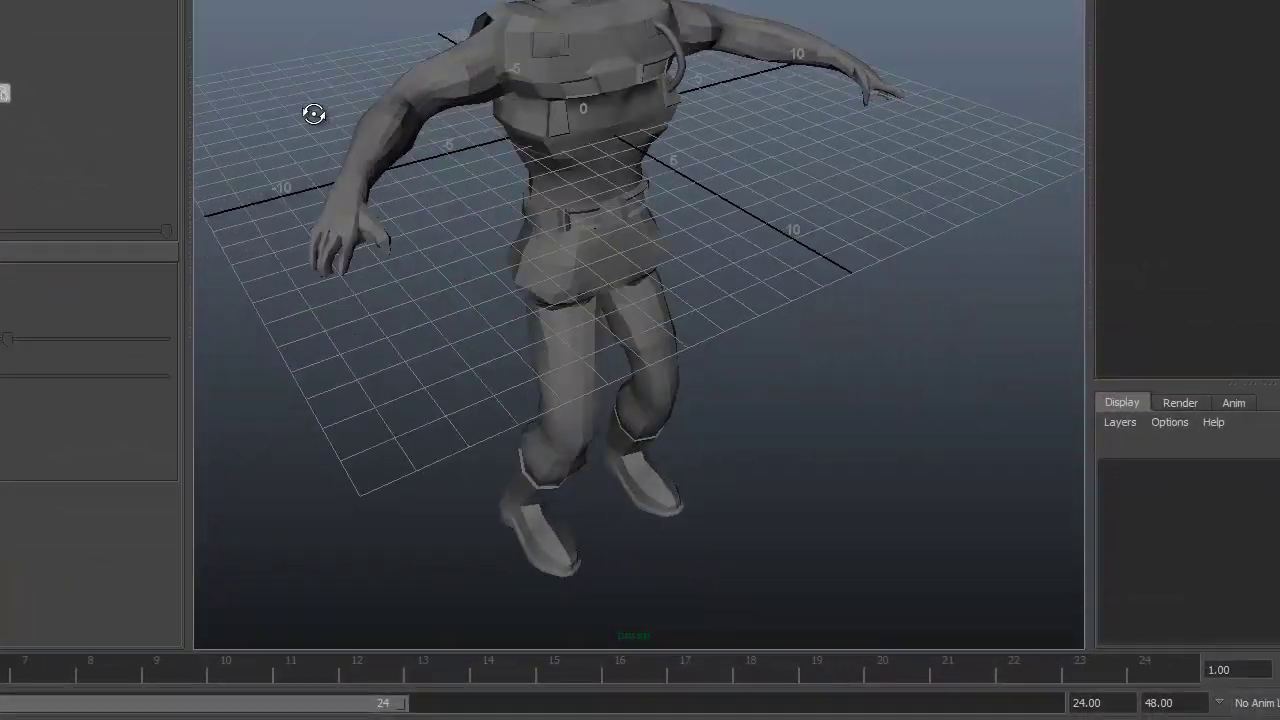
pyautogui.moveTo(313, 114)
pyautogui.keyDown('alt'); pyautogui.mouseDown()
pyautogui.moveTo(400, 126)
pyautogui.moveTo(322, 126)
pyautogui.moveTo(397, 126)
pyautogui.moveTo(257, 106)
pyautogui.moveTo(391, 114)
pyautogui.moveTo(332, 114)
pyautogui.mouseUp(); pyautogui.keyUp('alt')
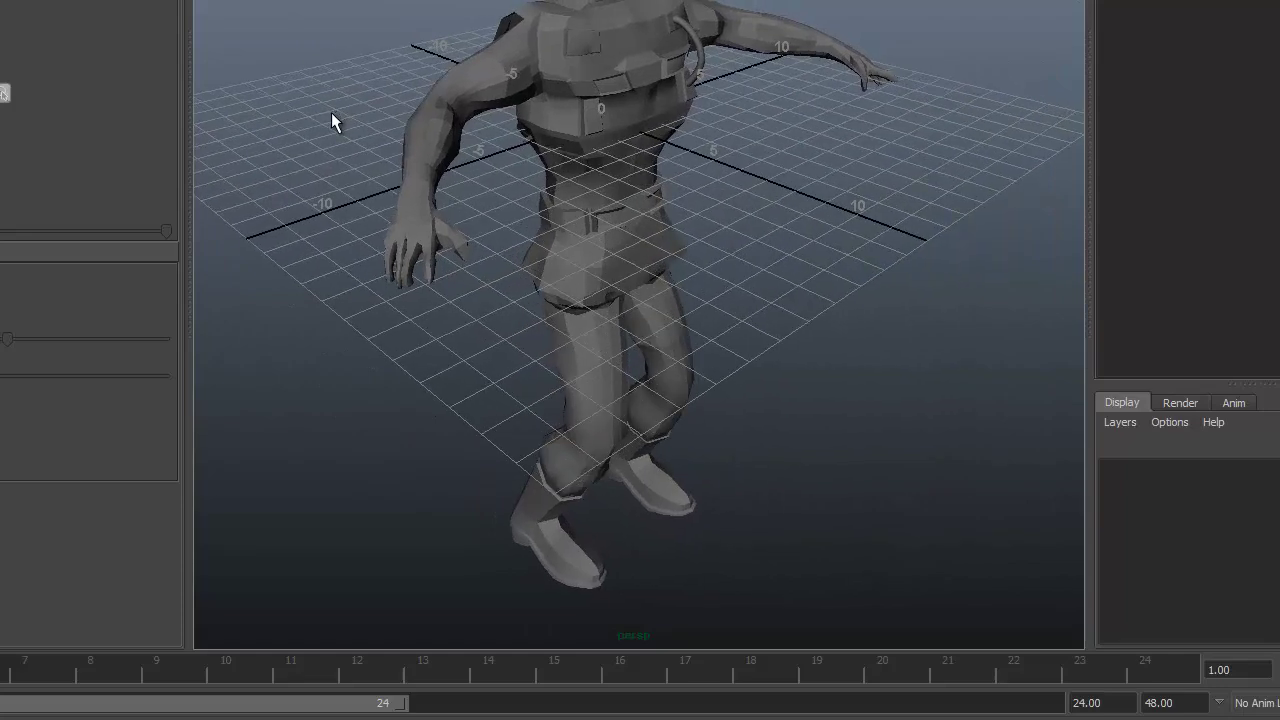
pyautogui.keyDown('alt'); pyautogui.moveTo(338, 117); pyautogui.dragTo(362, 95, button='middle'); pyautogui.keyUp('alt')
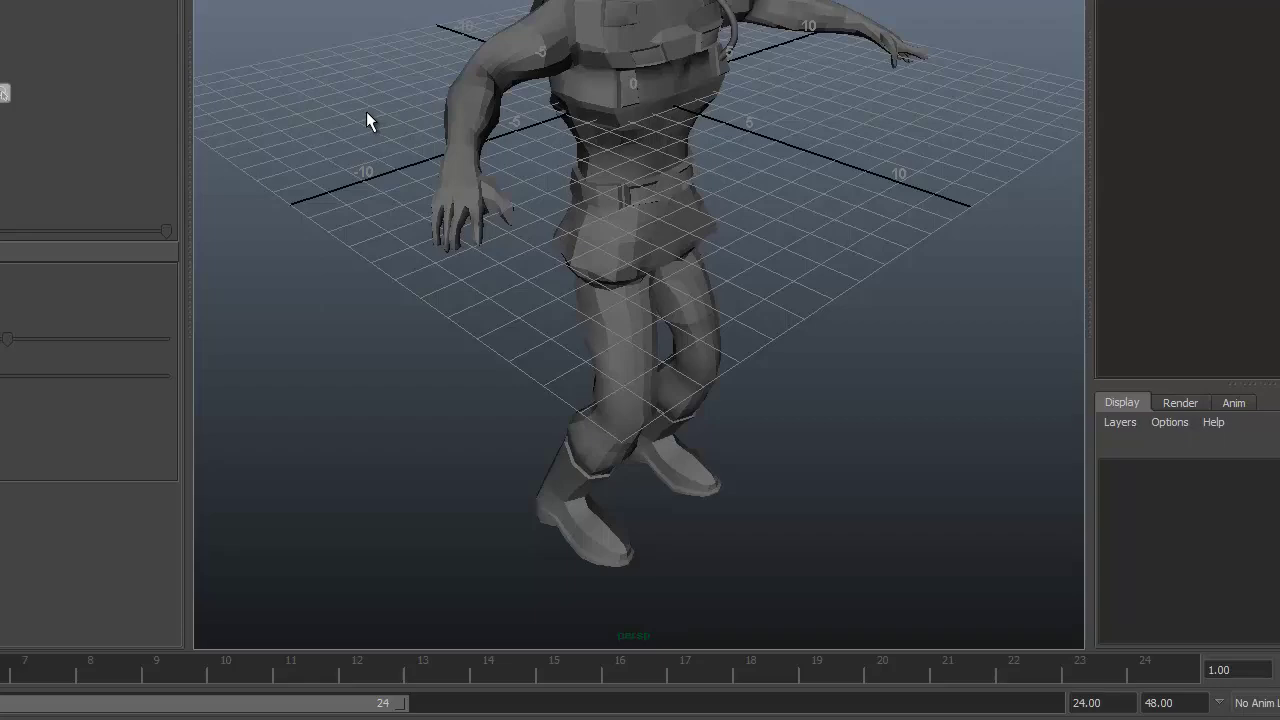
pyautogui.keyDown('alt'); pyautogui.moveTo(366, 114); pyautogui.dragTo(407, 198, button='right'); pyautogui.keyUp('alt')
# Zoom in and out with the scroll wheel, then reframe the full character and grid
pyautogui.scroll(3, 404, 190)
pyautogui.scroll(-10, 404, 190)
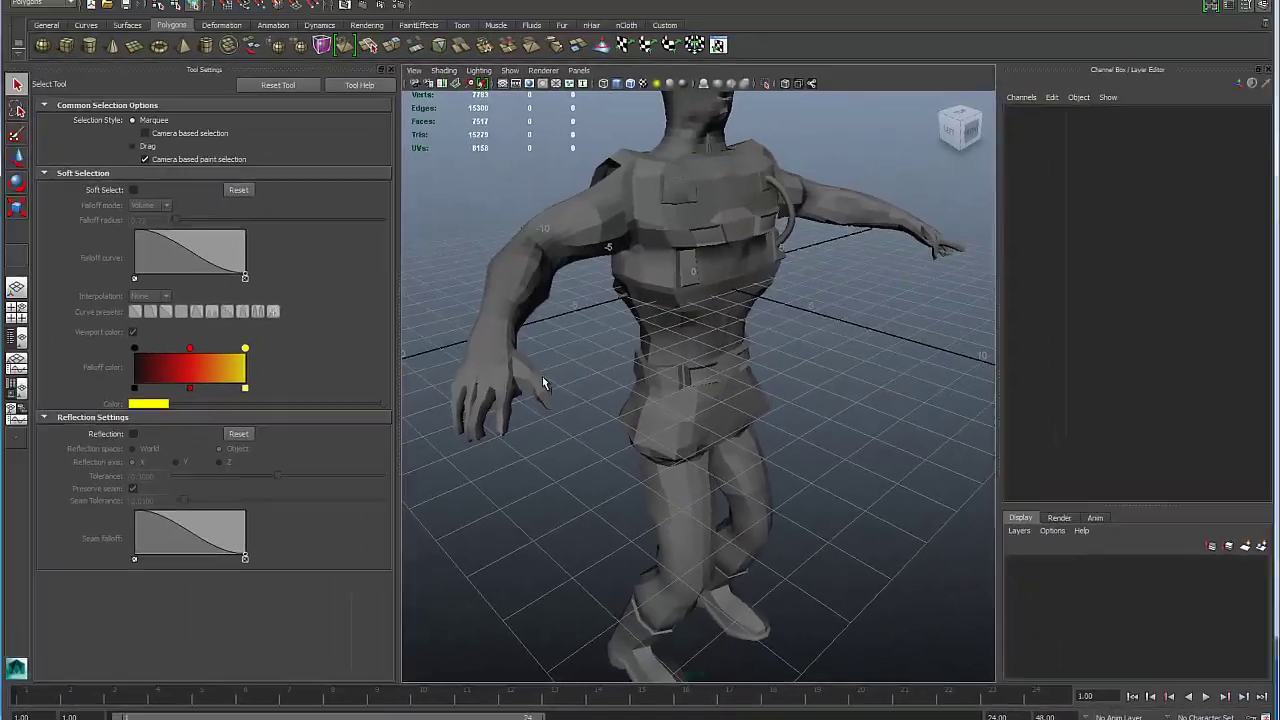
pyautogui.scroll(-5, 404, 197)
pyautogui.scroll(2, 544, 382)
pyautogui.scroll(-5, 544, 382)
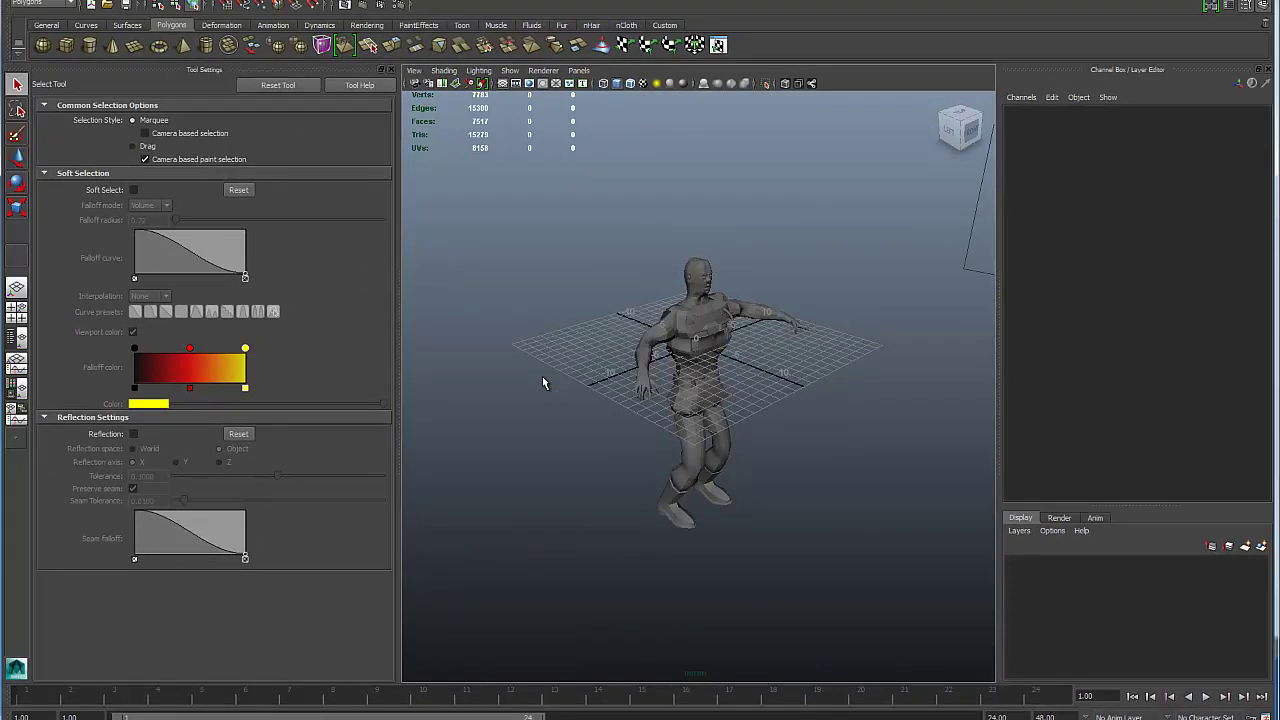
pyautogui.scroll(2, 543, 382)
pyautogui.scroll(5, 543, 382)
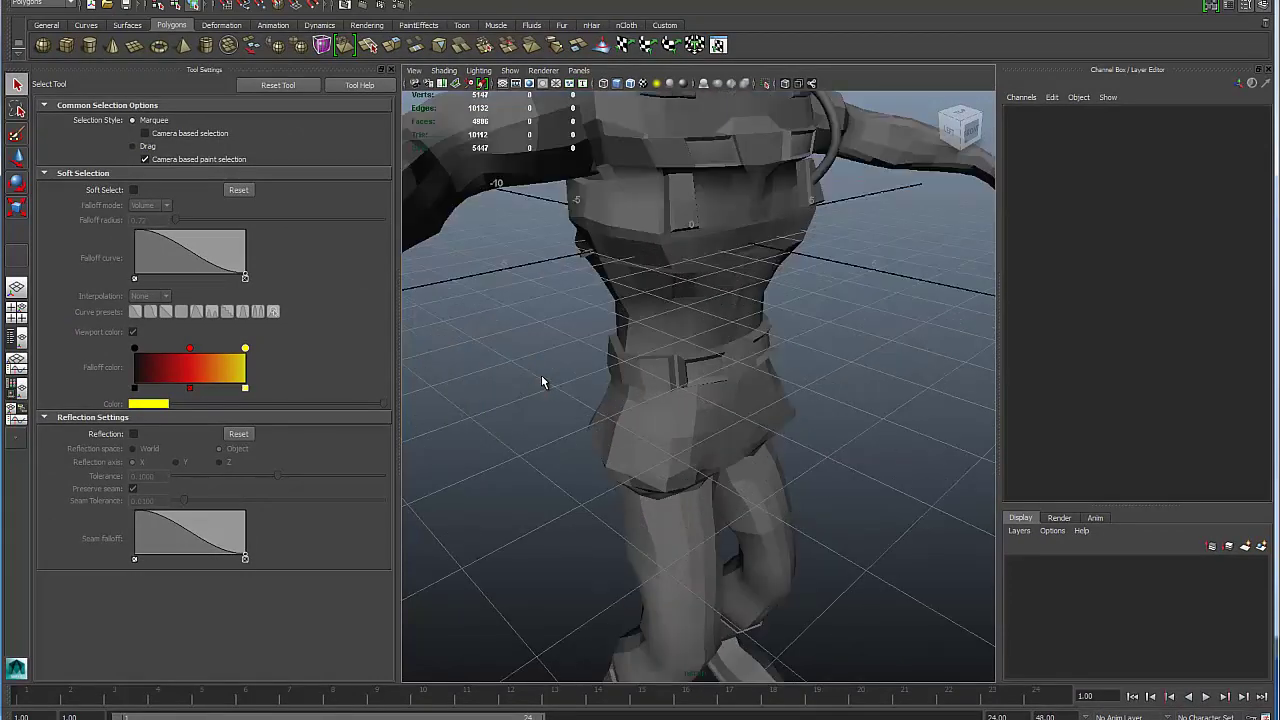
pyautogui.scroll(-5, 541, 382)
pyautogui.scroll(5, 541, 382)
pyautogui.scroll(-5, 542, 382)
pyautogui.scroll(5, 540, 381)
pyautogui.scroll(-6, 540, 381)
pyautogui.scroll(4, 540, 382)
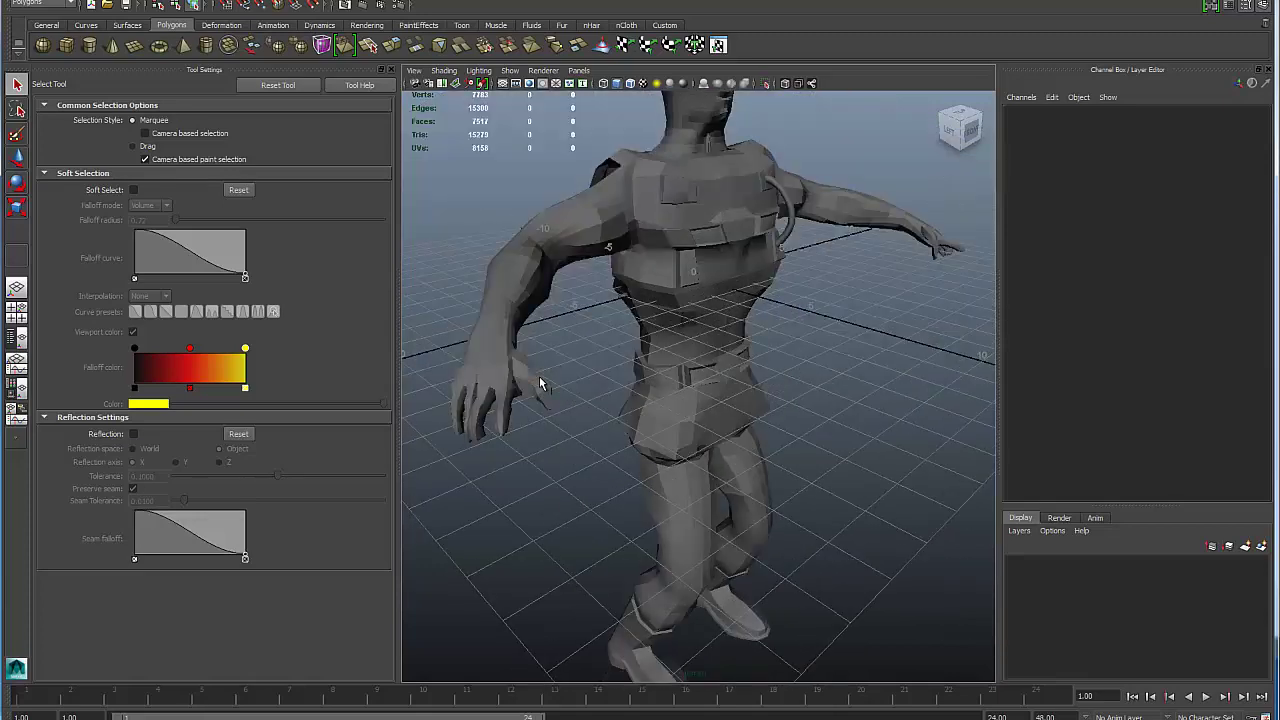
pyautogui.scroll(-5, 540, 382)
pyautogui.scroll(5, 540, 382)
pyautogui.scroll(-5, 546, 403)
pyautogui.scroll(5, 654, 443)
pyautogui.scroll(-5, 451, 437)
pyautogui.keyDown('alt'); pyautogui.moveTo(451, 437); pyautogui.dragTo(465, 450, button='middle'); pyautogui.keyUp('alt')
pyautogui.keyDown('alt'); pyautogui.moveTo(465, 450); pyautogui.dragTo(448, 452); pyautogui.keyUp('alt')
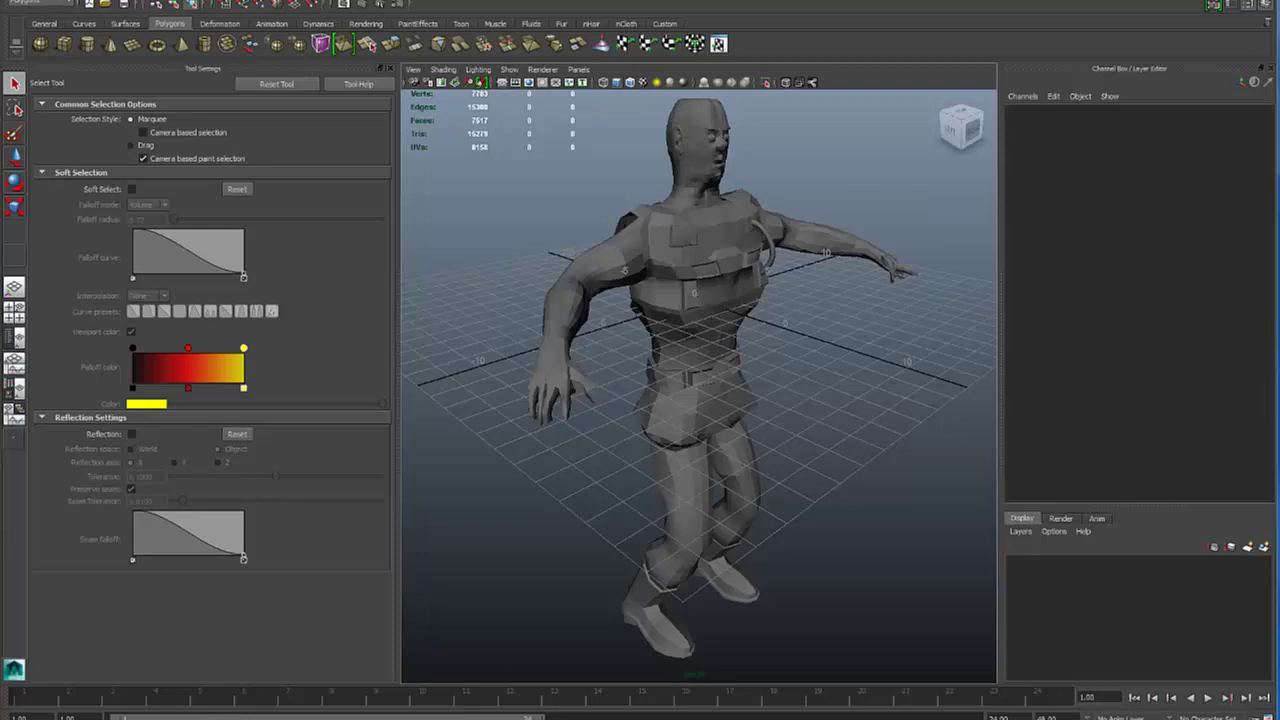
# Select the left arm, frame it with F, and tumble and dolly in close on its mesh
pyautogui.click(615, 277)
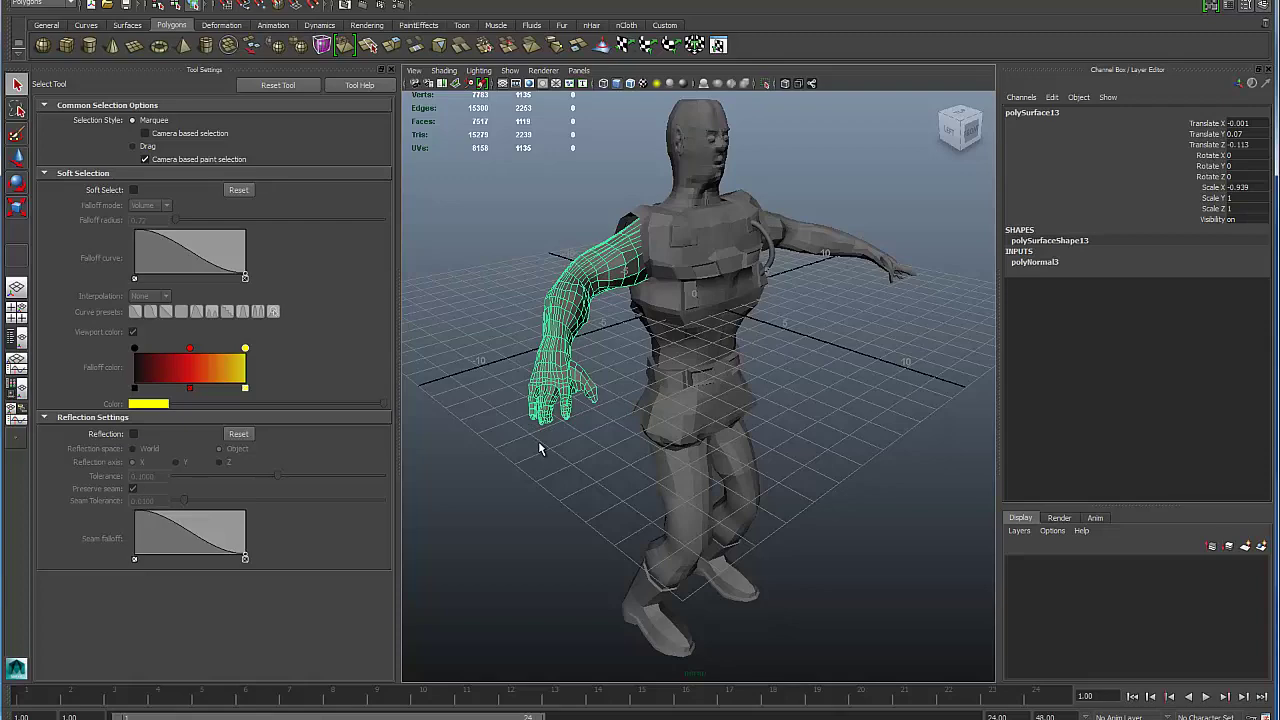
pyautogui.press('f')
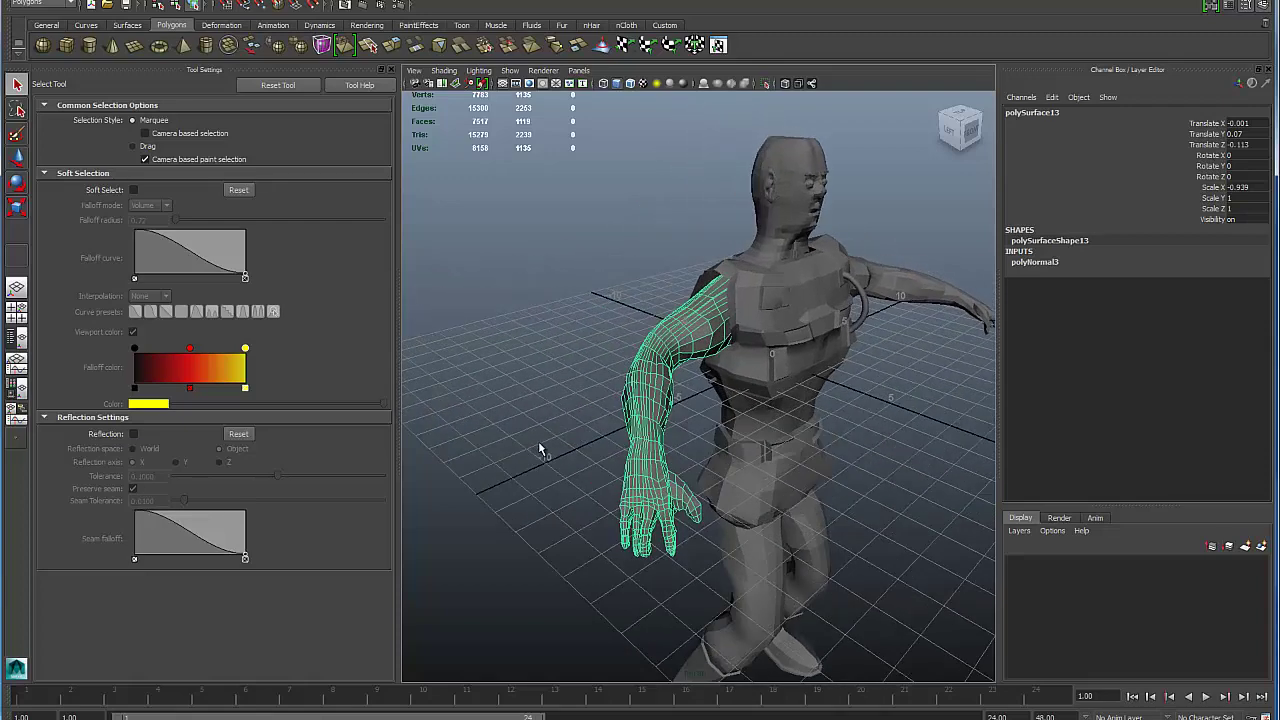
pyautogui.keyDown('alt'); pyautogui.moveTo(538, 441); pyautogui.dragTo(636, 478, button='right'); pyautogui.keyUp('alt')
pyautogui.keyDown('alt'); pyautogui.moveTo(636, 478); pyautogui.dragTo(600, 480); pyautogui.keyUp('alt')
pyautogui.keyDown('alt'); pyautogui.moveTo(600, 480); pyautogui.dragTo(699, 517, button='right'); pyautogui.keyUp('alt')
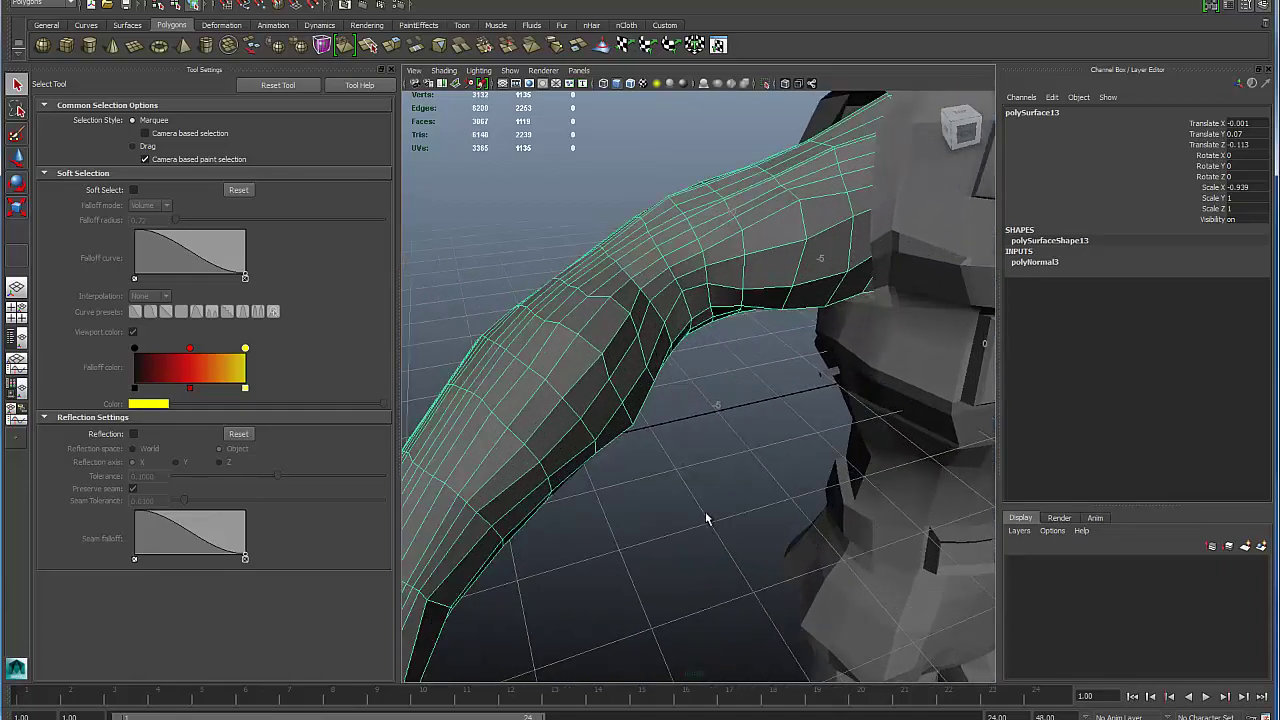
# Switch the arm to Edge mode and select an edge, then its full edge loop
pyautogui.rightClick(582, 374)
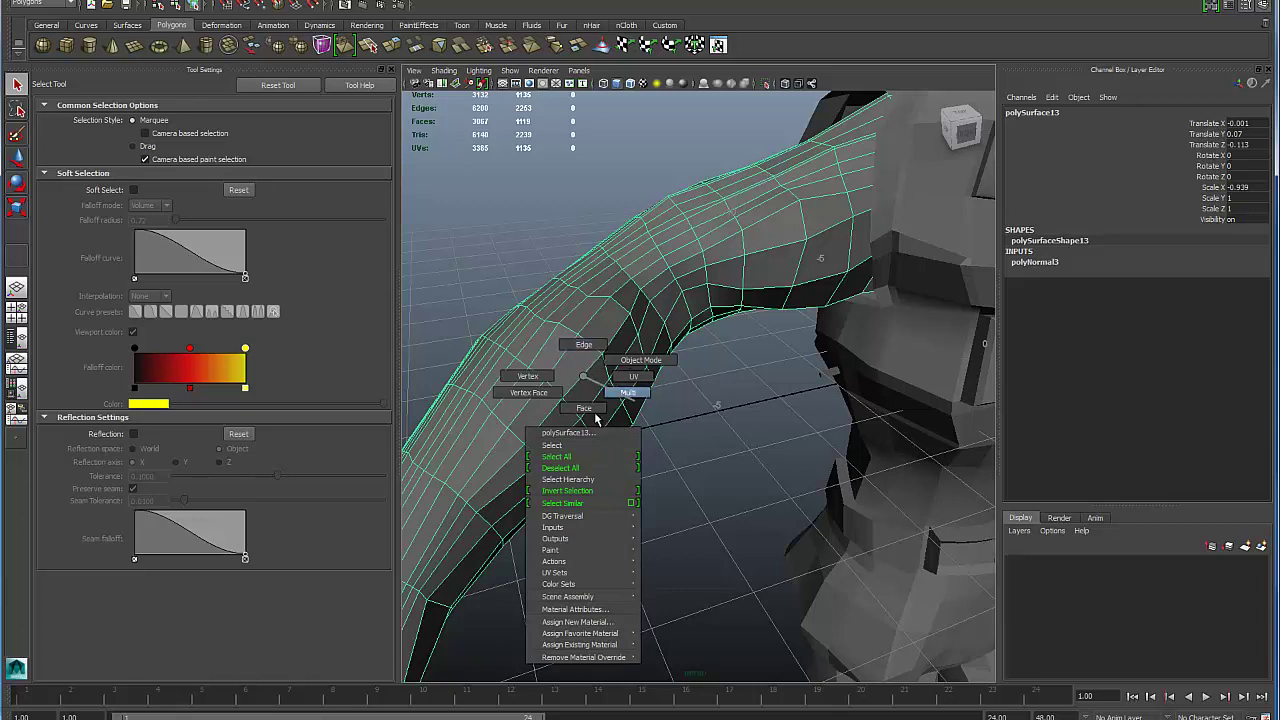
pyautogui.click(583, 346)
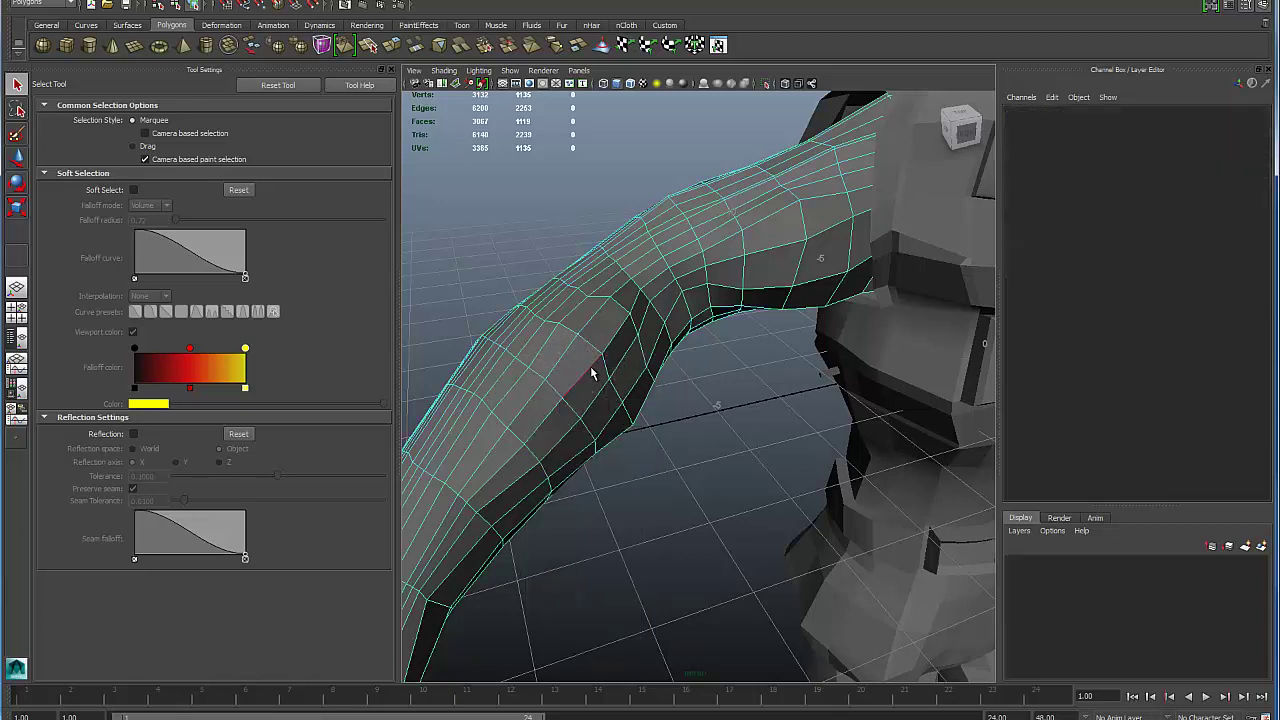
pyautogui.click(591, 374)
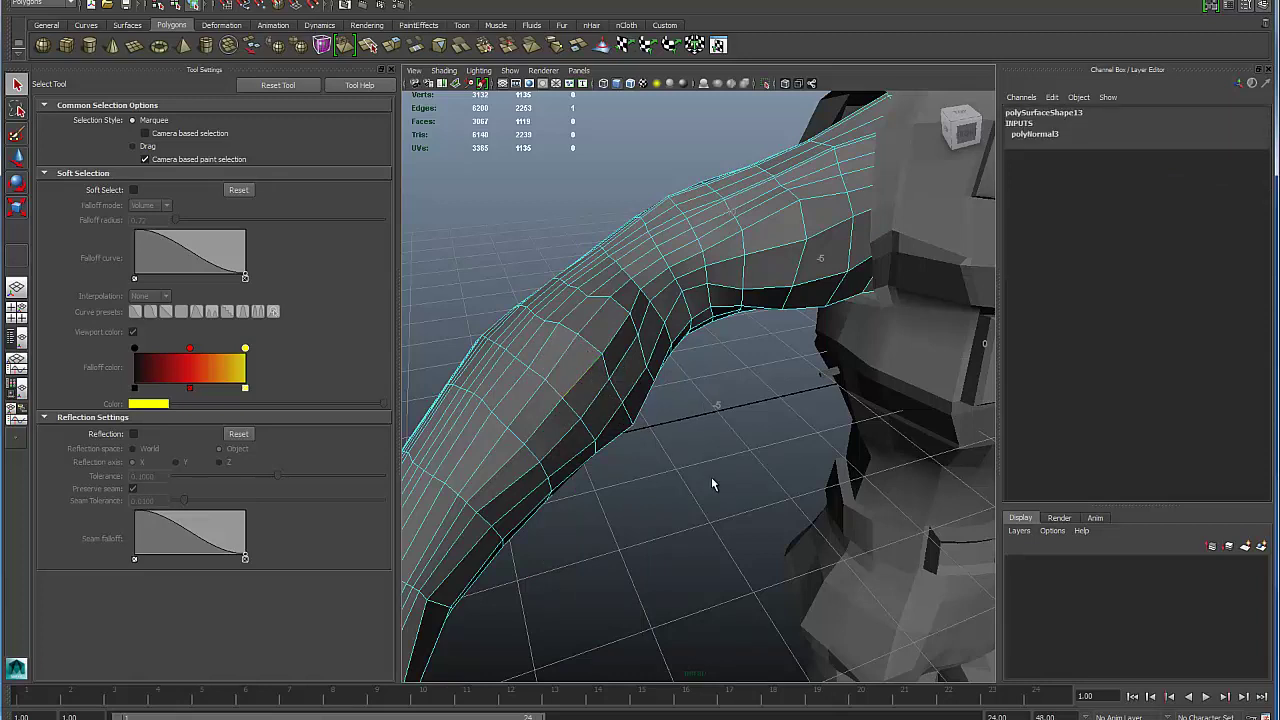
pyautogui.doubleClick(580, 375)
# Clear and try other edge loops on the arm, ending with one full loop selected
pyautogui.click(657, 430)
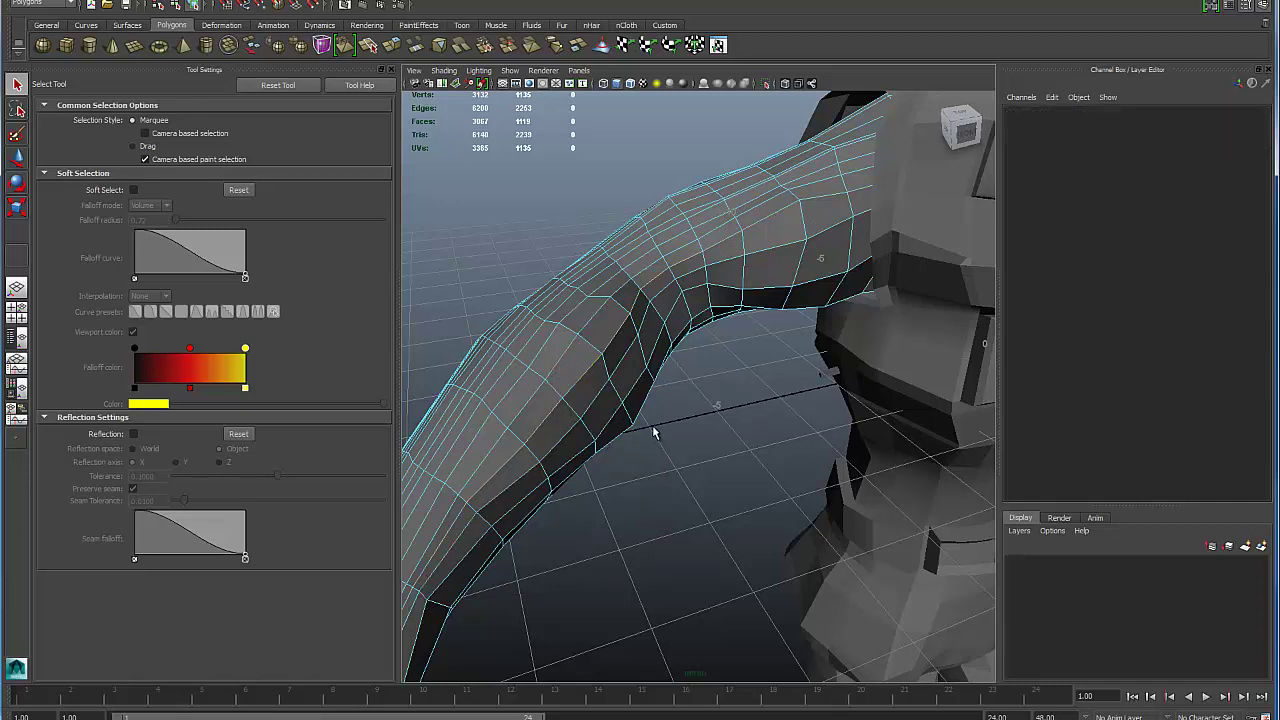
pyautogui.doubleClick(564, 347)
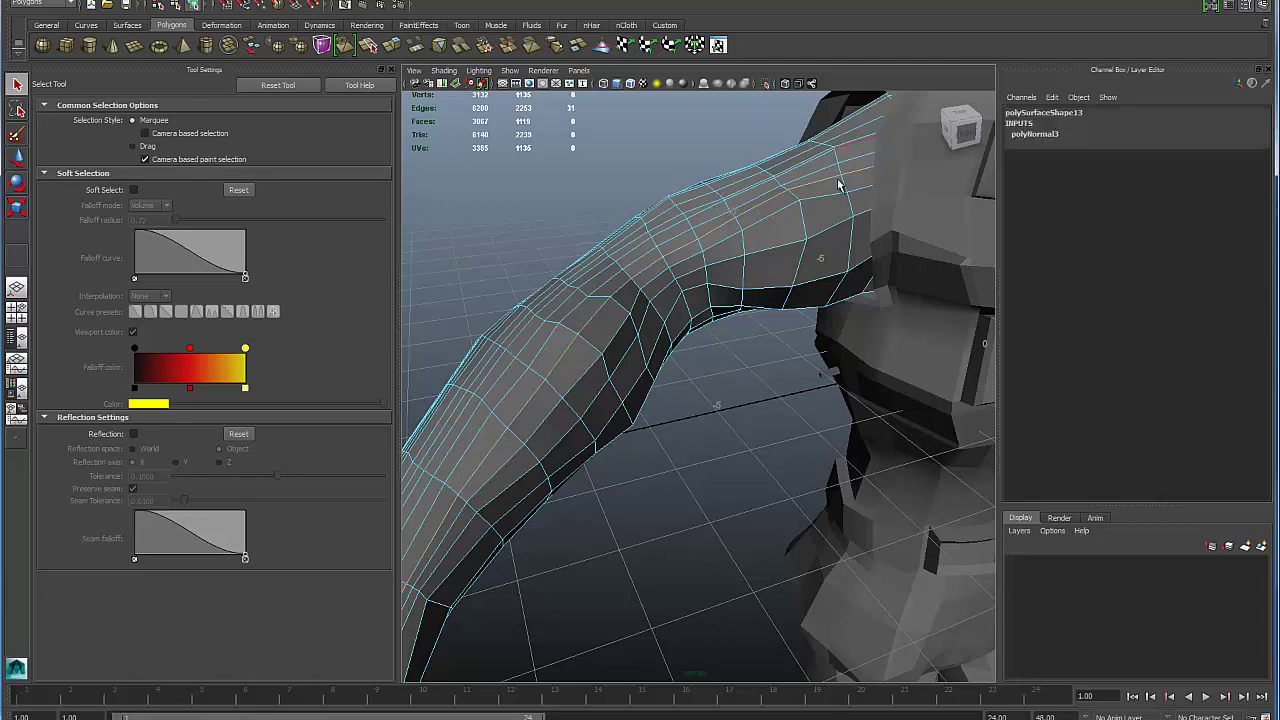
pyautogui.click(652, 511)
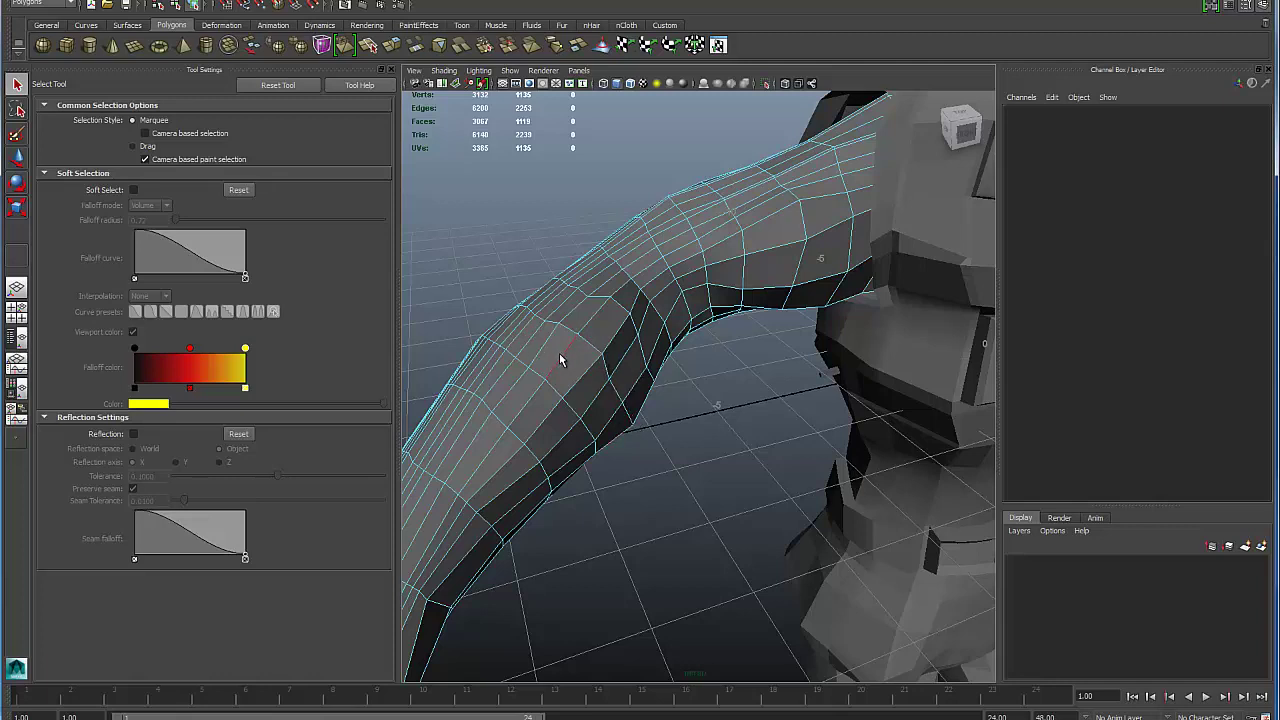
pyautogui.click(590, 348)
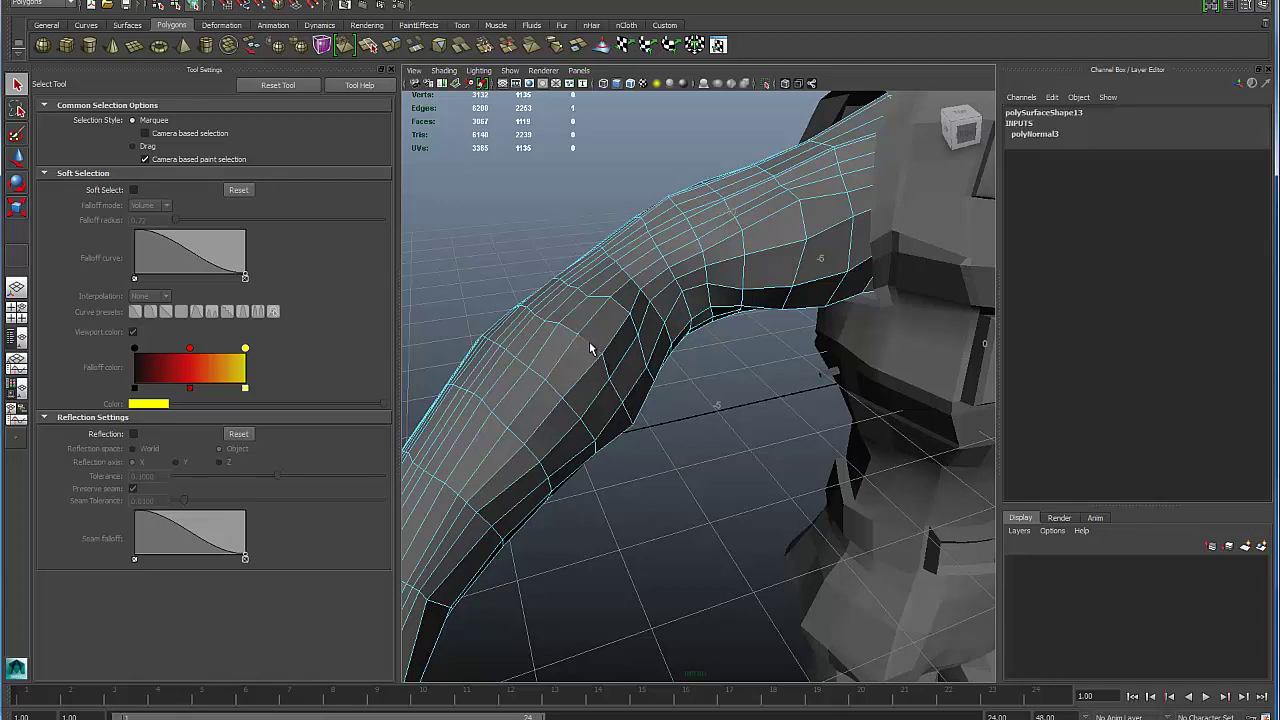
pyautogui.doubleClick(590, 348)
pyautogui.keyDown('alt'); pyautogui.moveTo(622, 496); pyautogui.dragTo(640, 570); pyautogui.keyUp('alt')
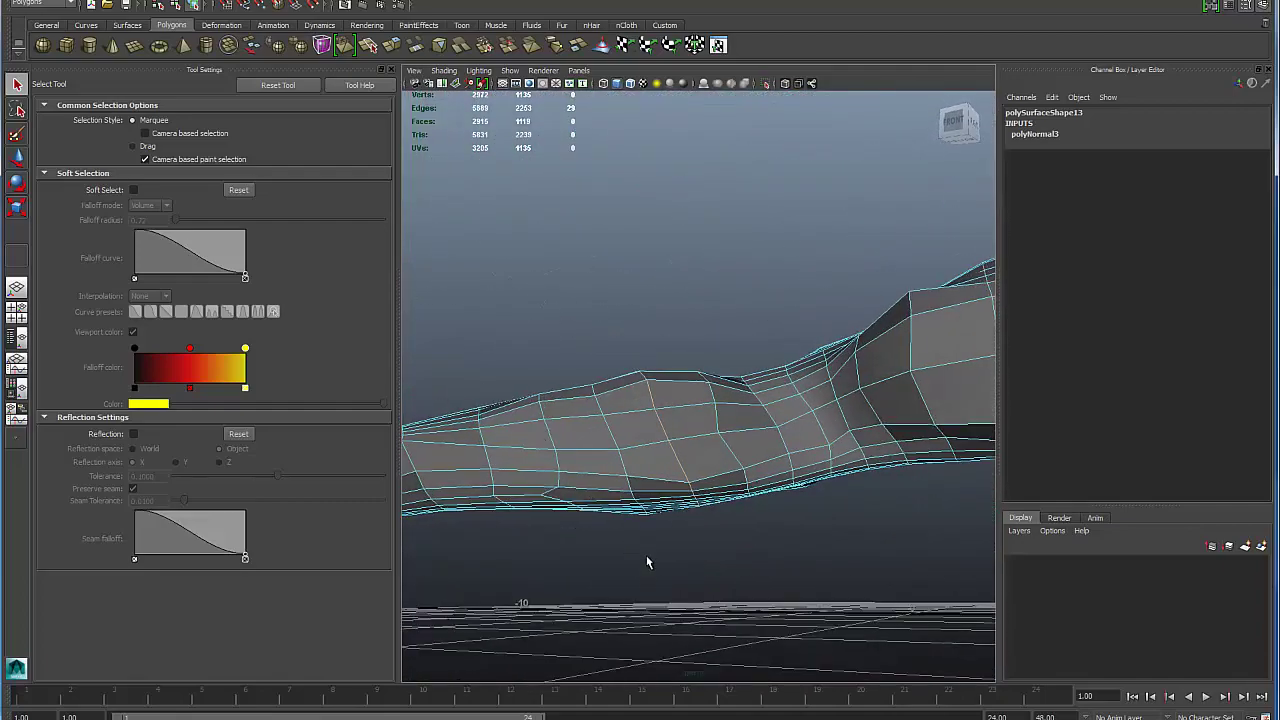